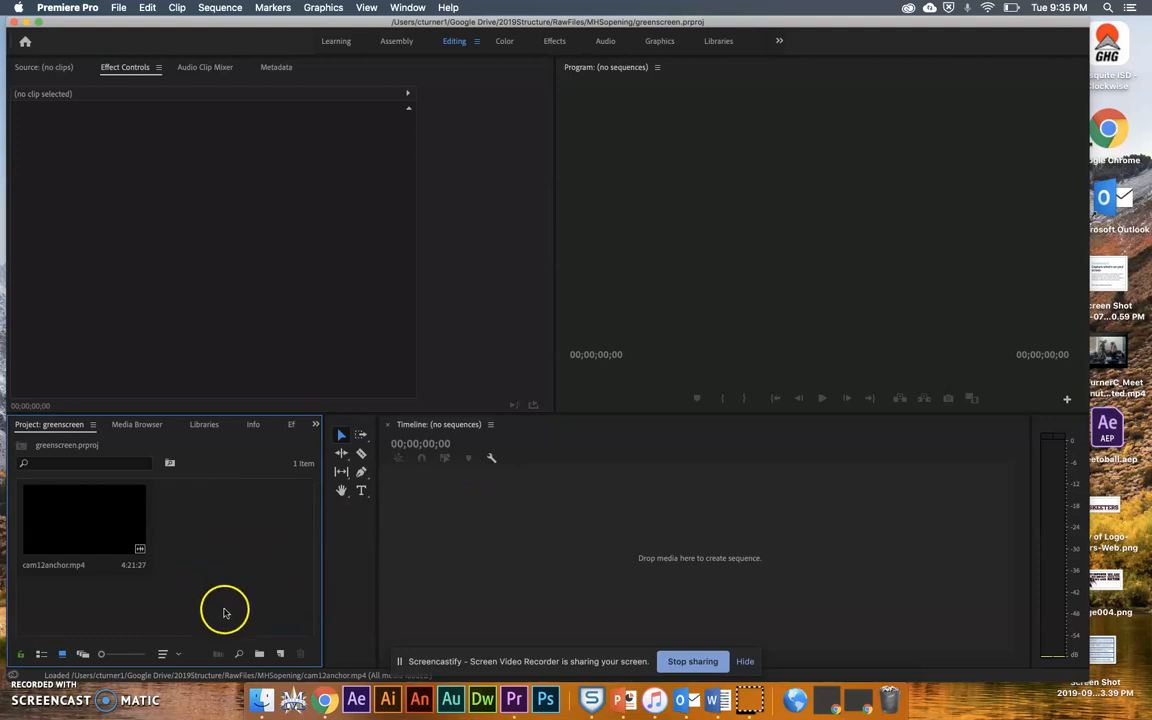
Create a sequence from cam12anchor.mp4 by adding it to the empty timeline, with the playhead at the start.
click(80, 507)
drag(80, 507, 447, 526)
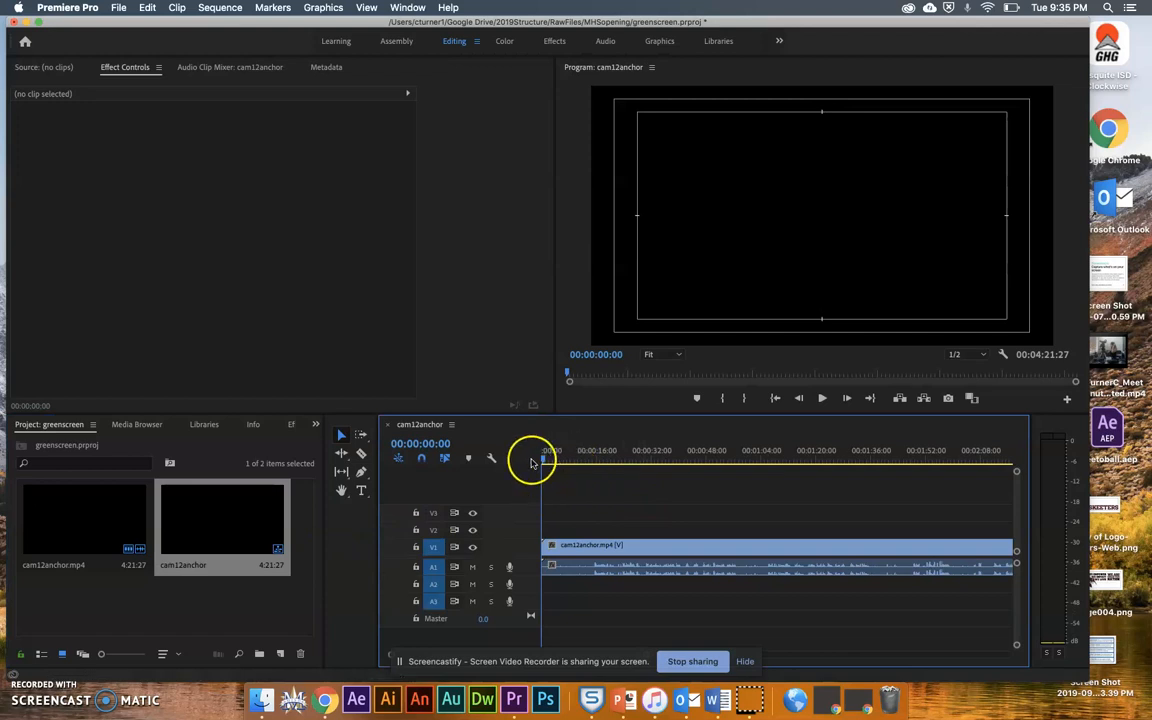
click(614, 464)
drag(617, 468, 509, 461)
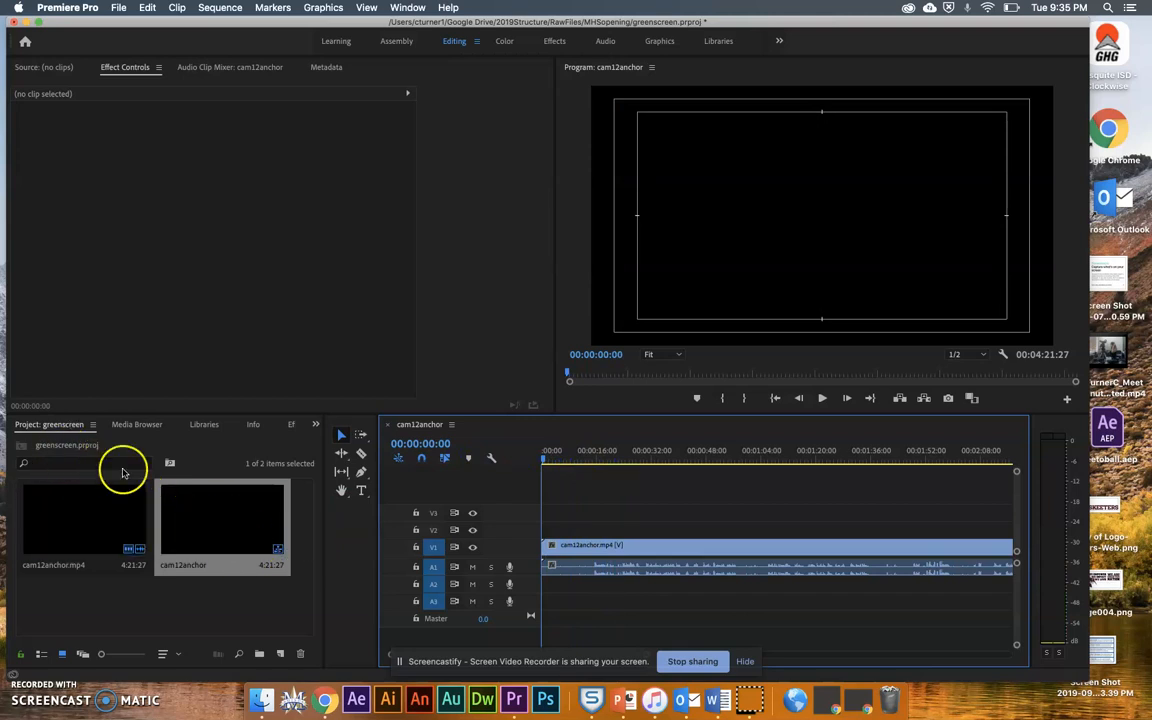
Import the image CRO.JPG from the Google Drive folder into the project.
click(120, 8)
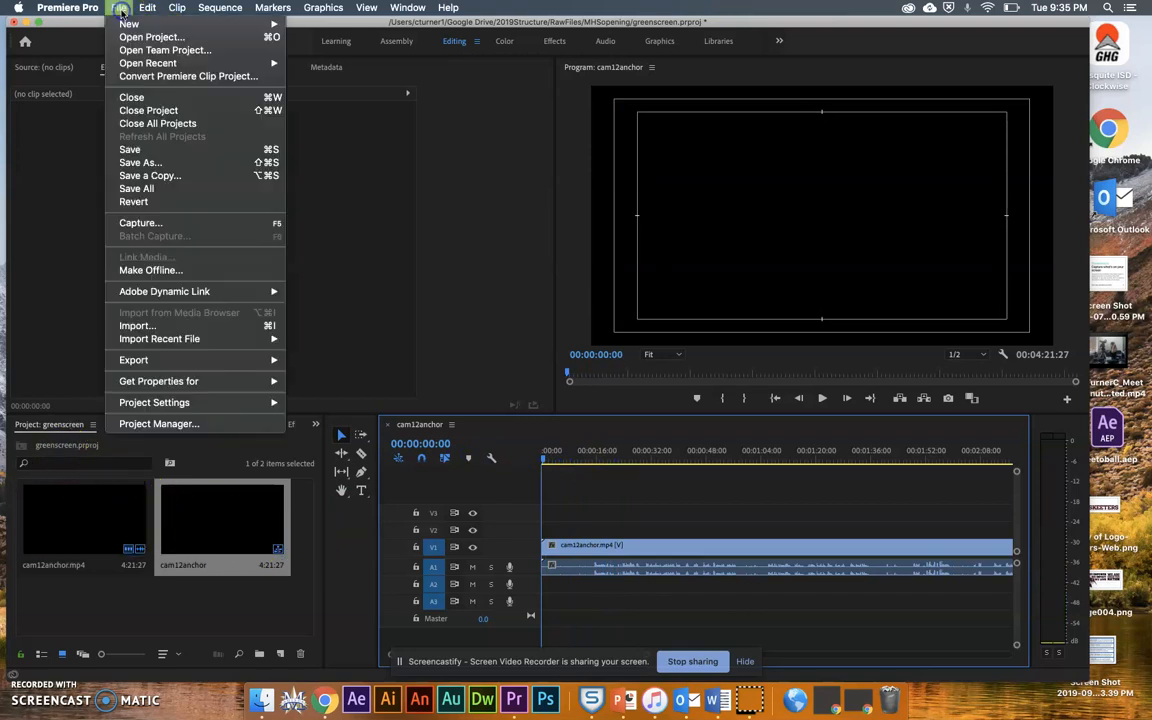
click(185, 330)
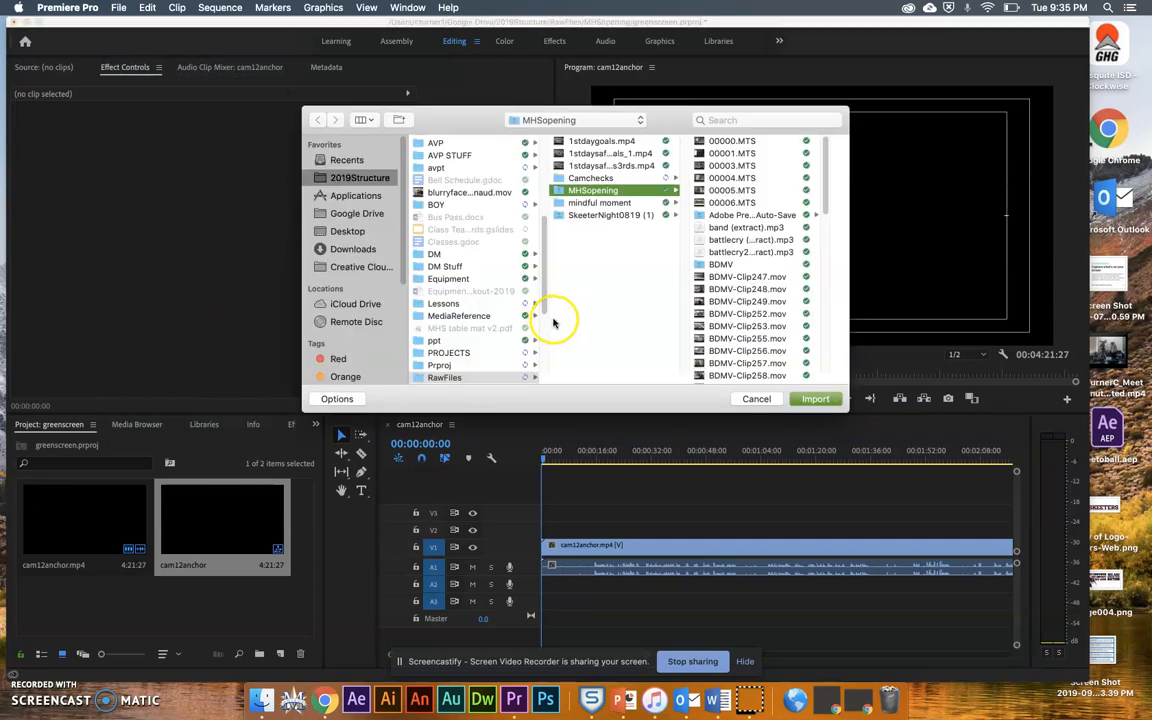
click(352, 215)
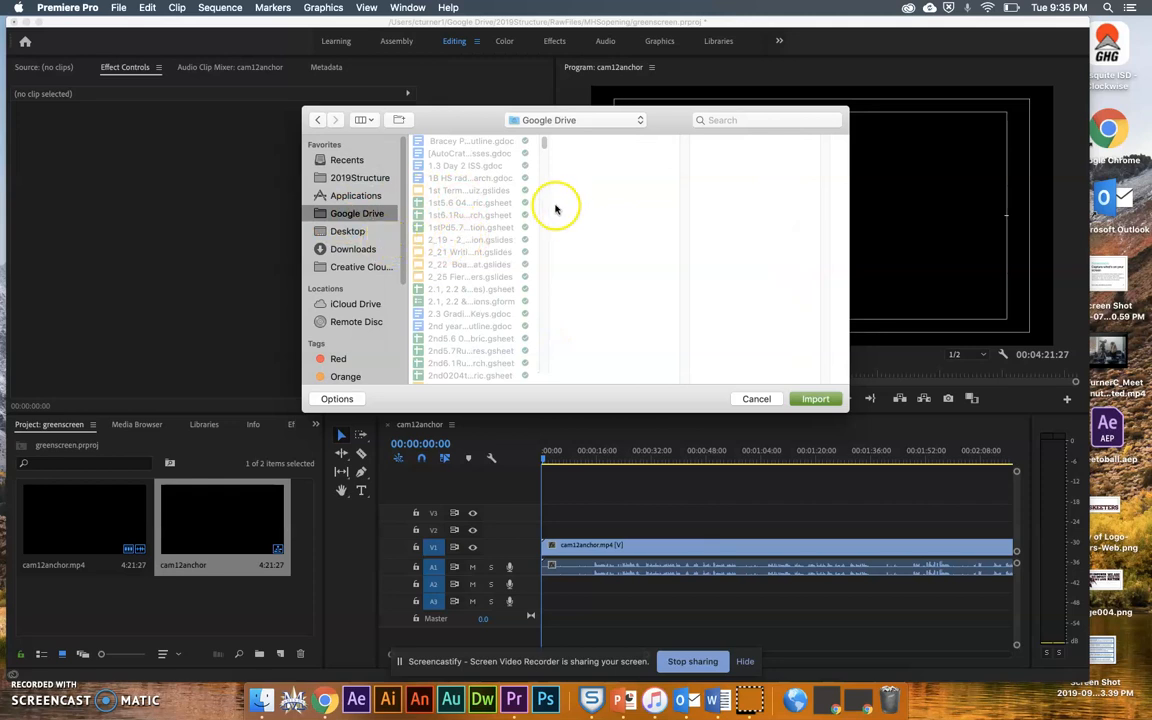
drag(543, 147, 540, 202)
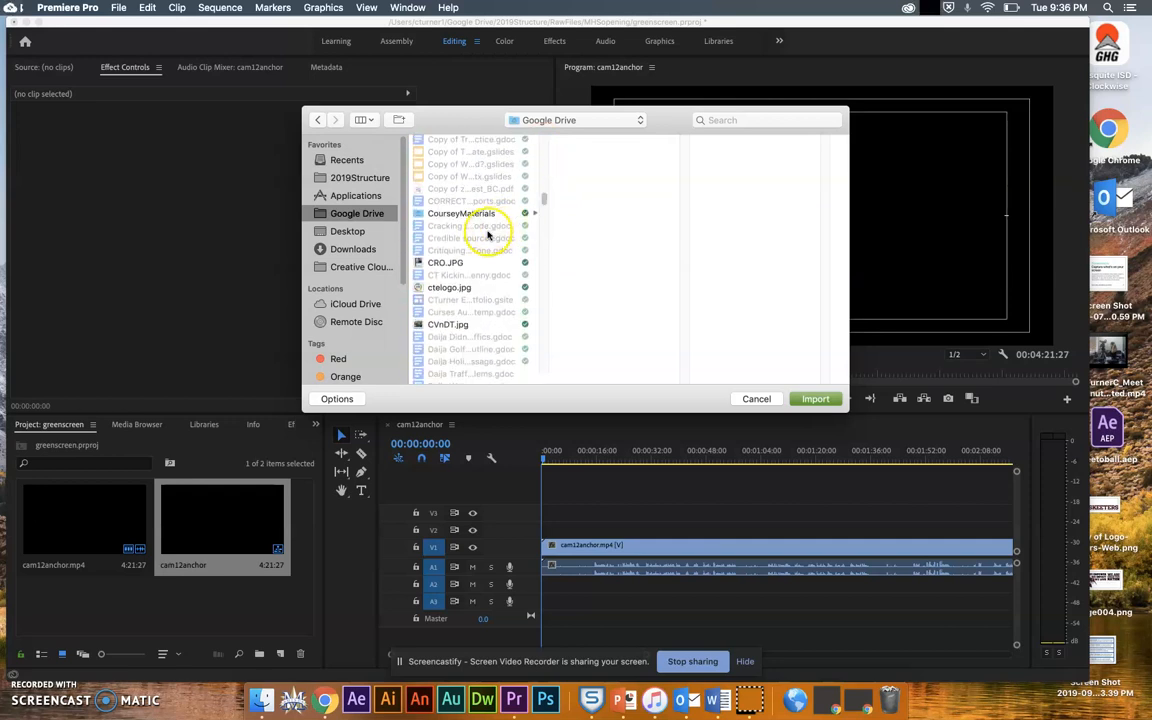
click(461, 262)
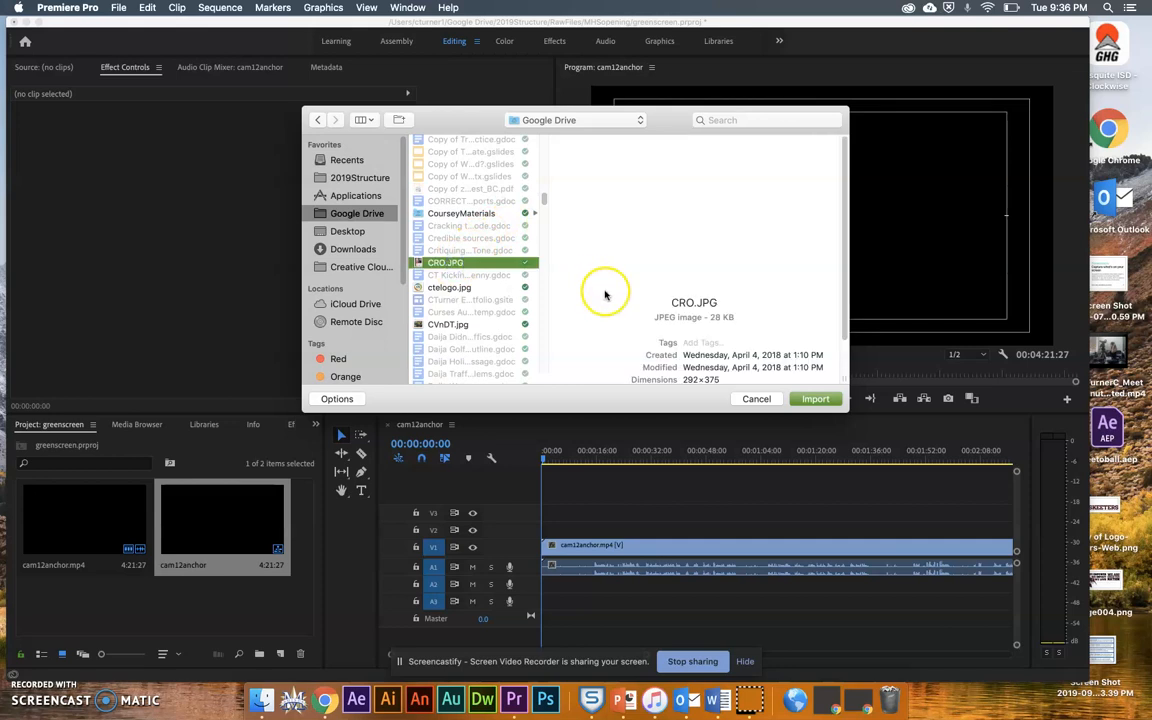
click(815, 399)
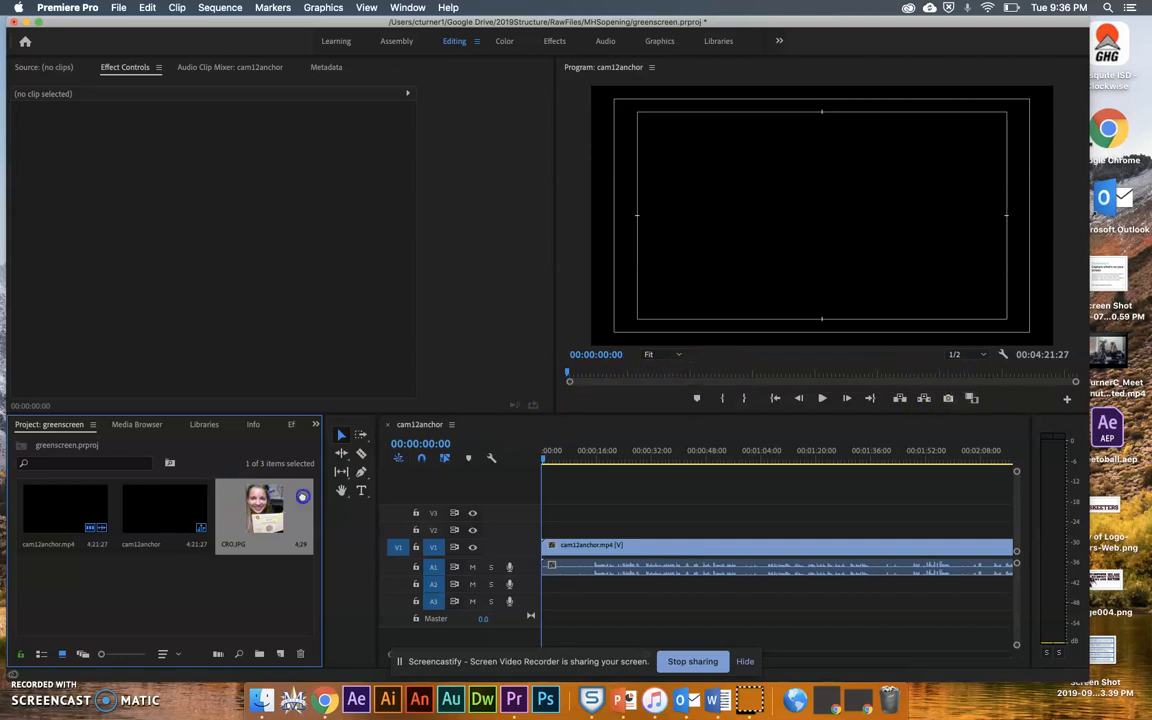
Place CRO.JPG on the track above the anchor video, starting about 11 seconds into the sequence.
drag(361, 503, 530, 515)
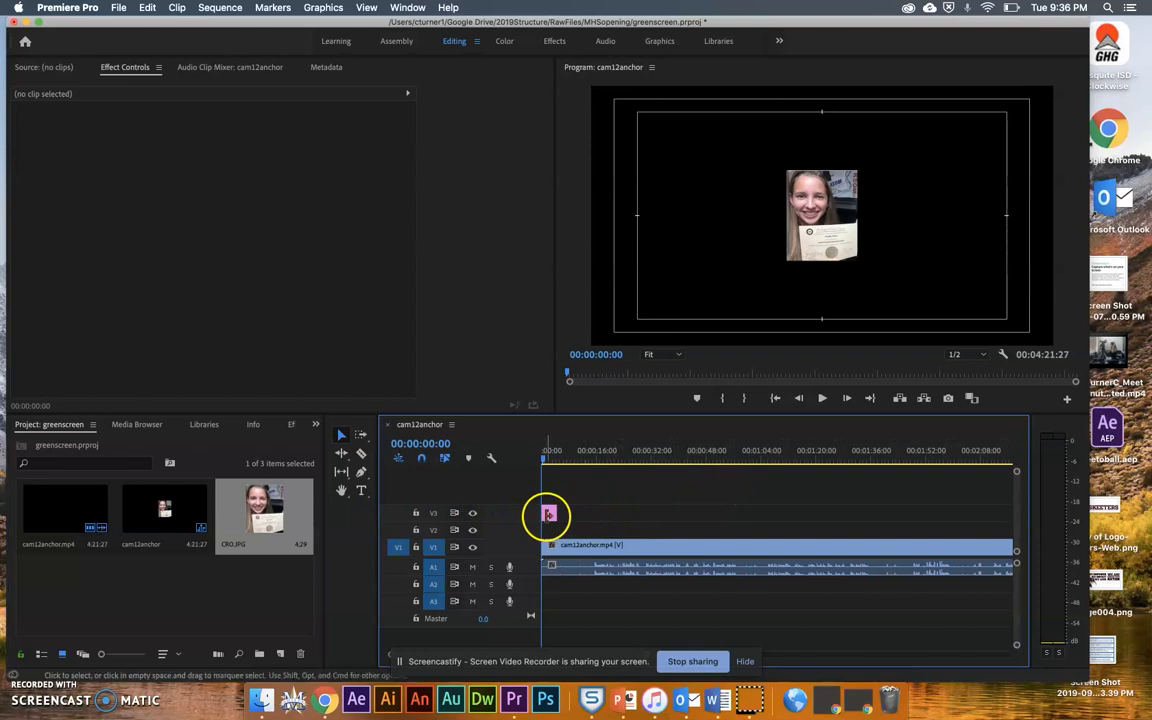
drag(548, 514, 586, 528)
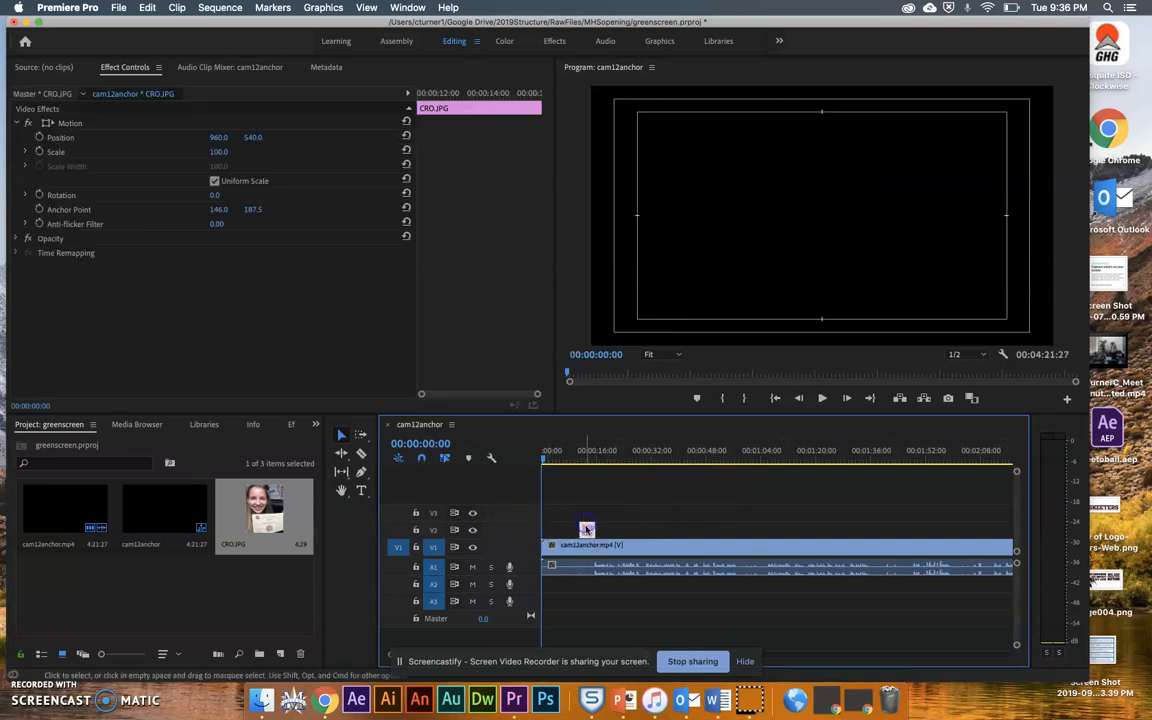
click(588, 461)
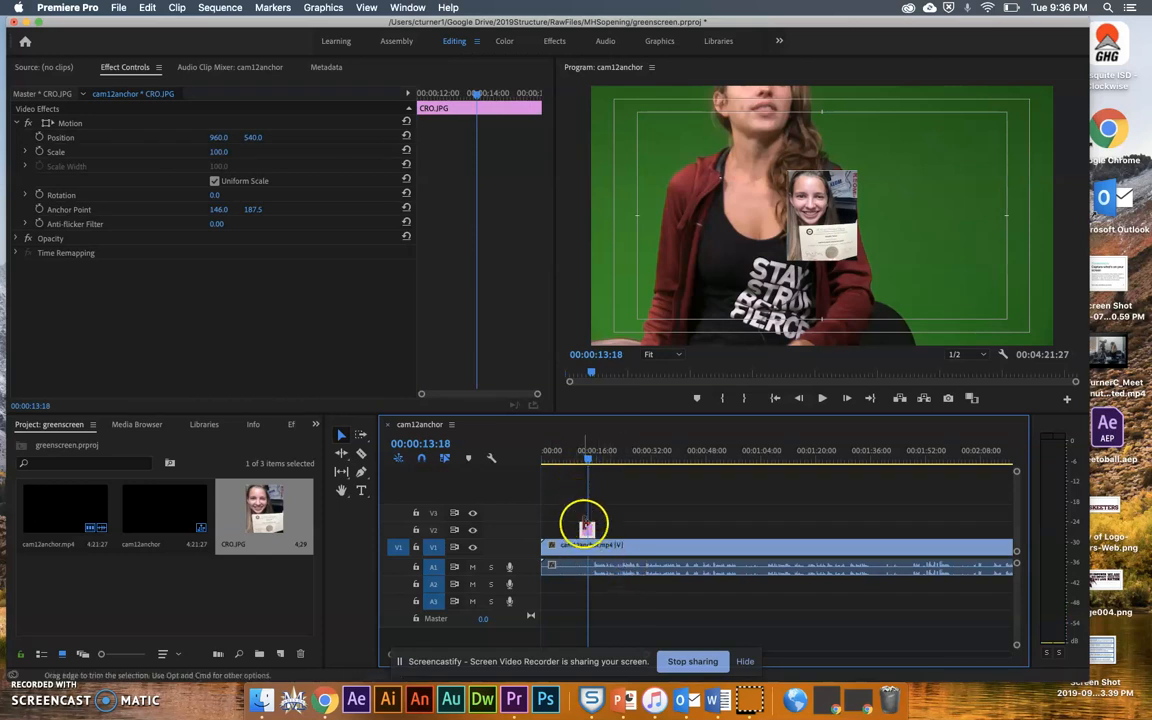
Scale the CRO.JPG clip to frame size and set its Scale to 270.
right_click(587, 526)
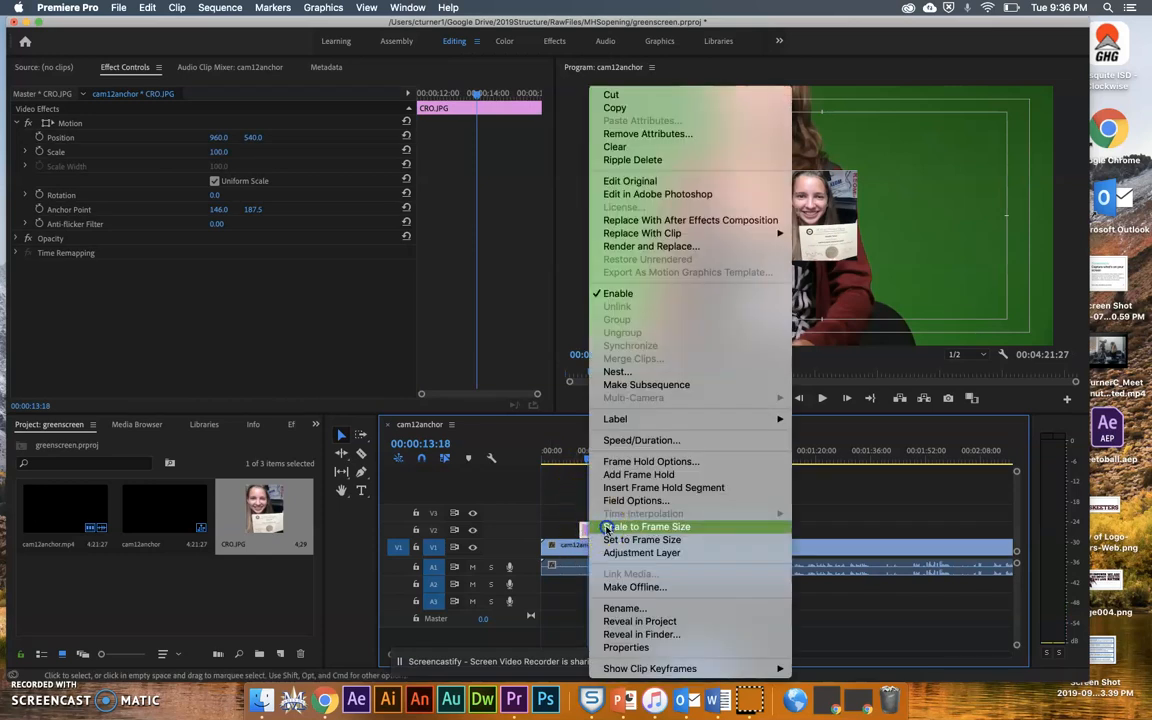
click(606, 527)
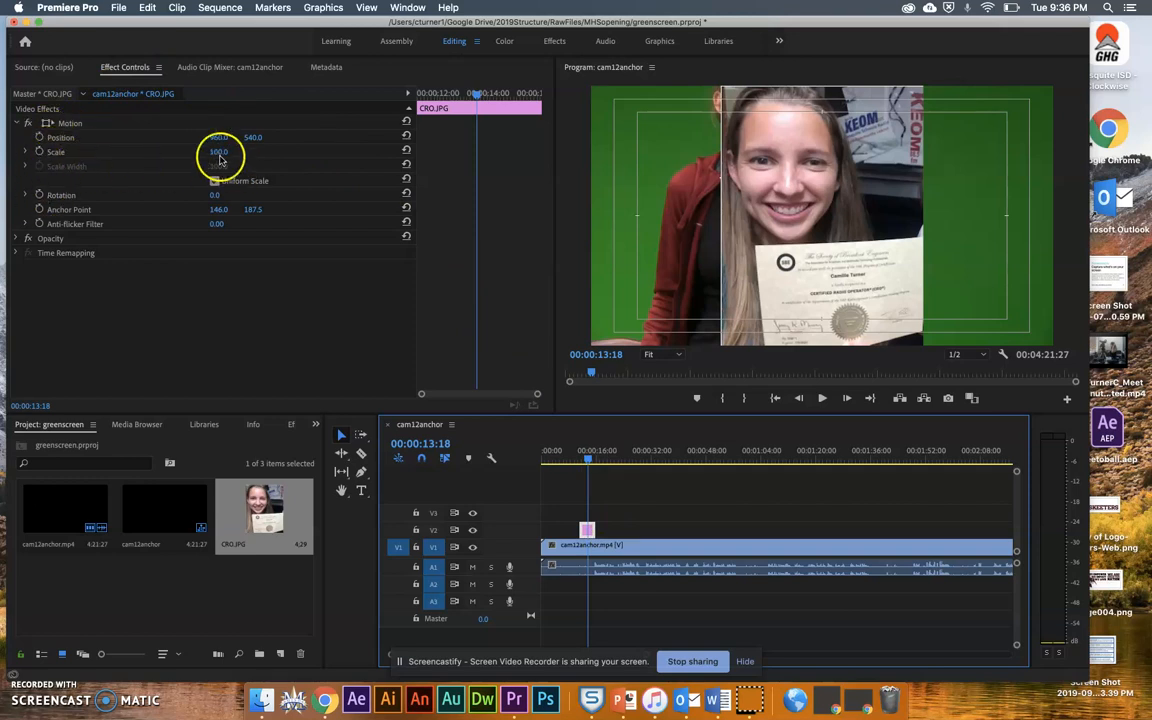
drag(217, 158, 218, 158)
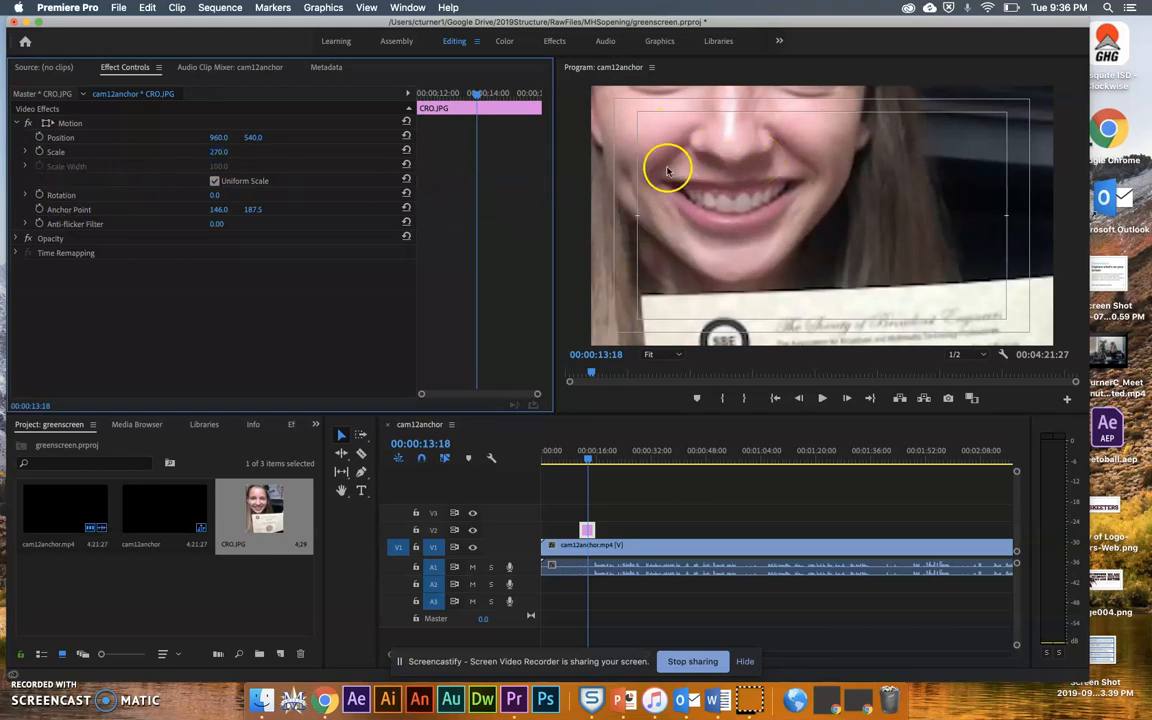
Set the CRO.JPG clip's Position to 1131, 876.
drag(247, 136, 249, 141)
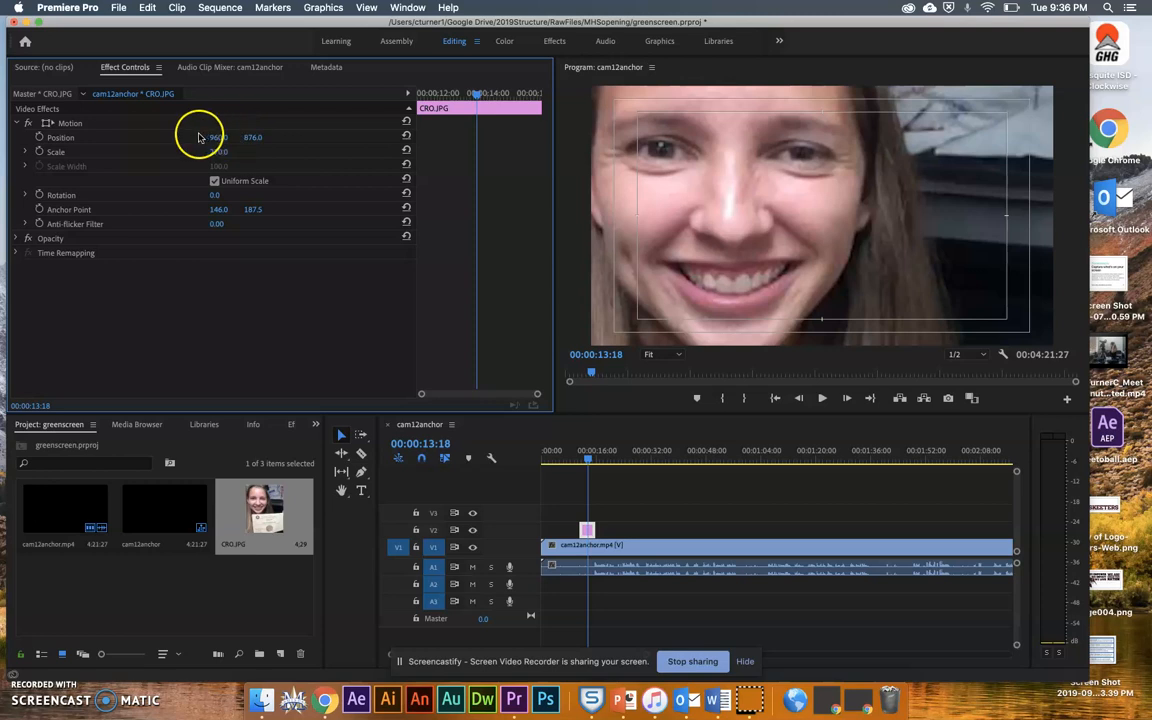
drag(215, 142, 227, 137)
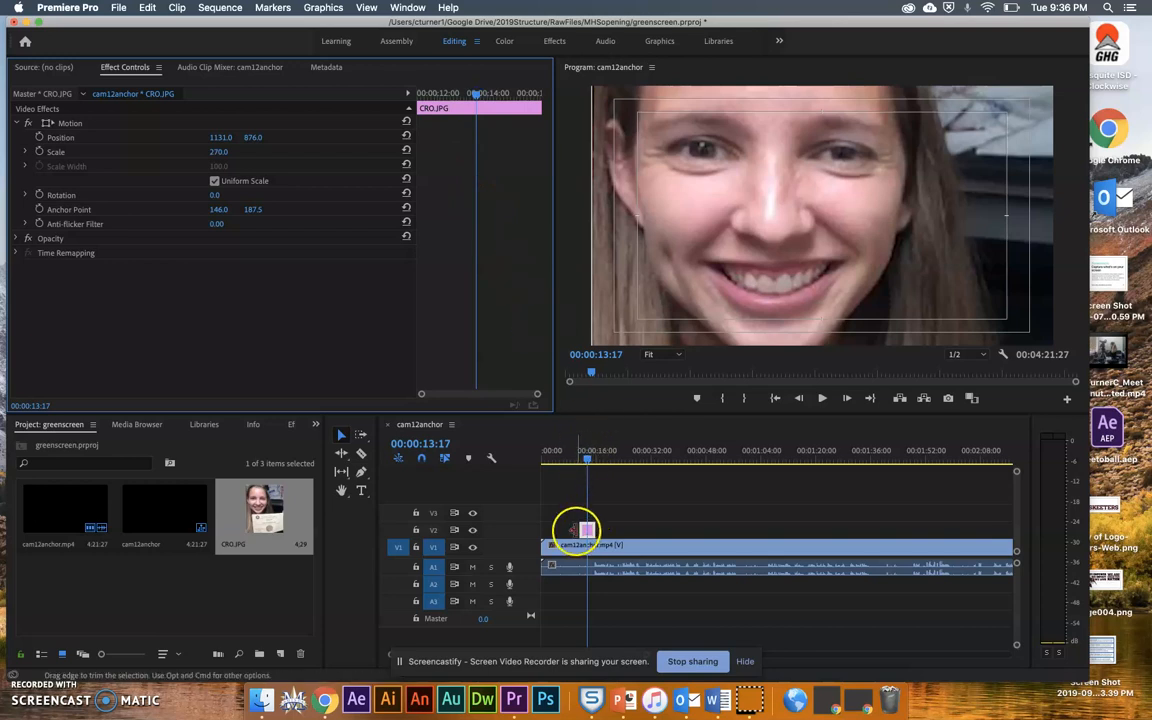
click(587, 529)
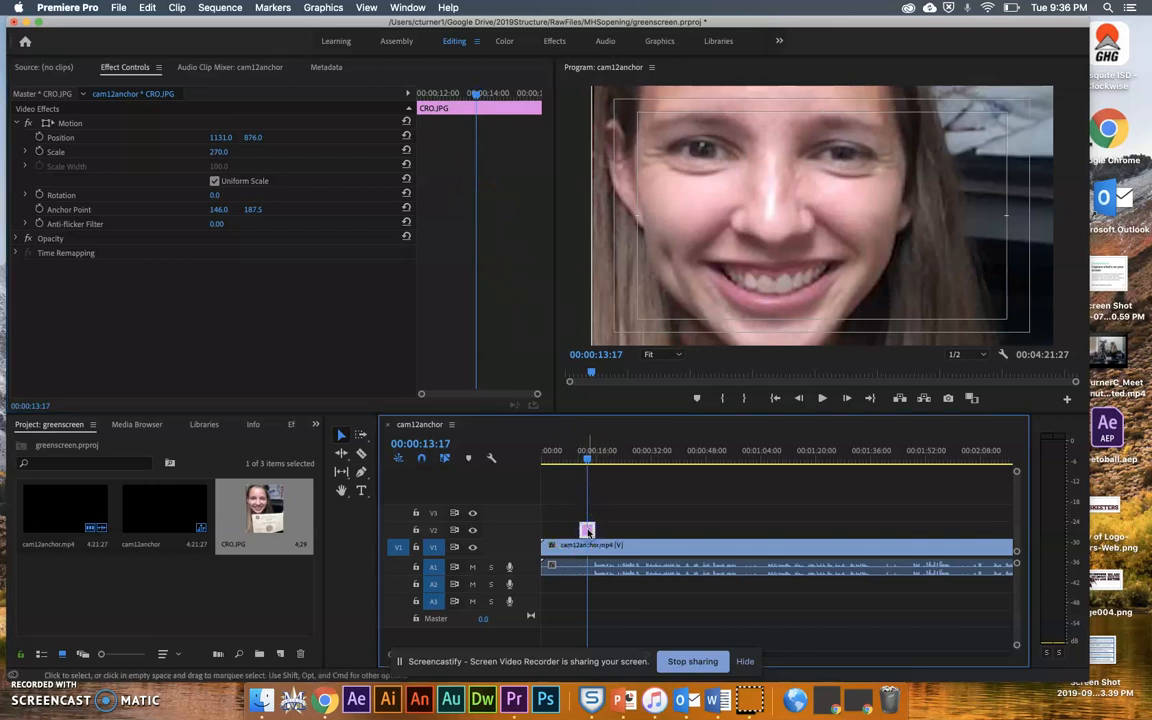
click(578, 544)
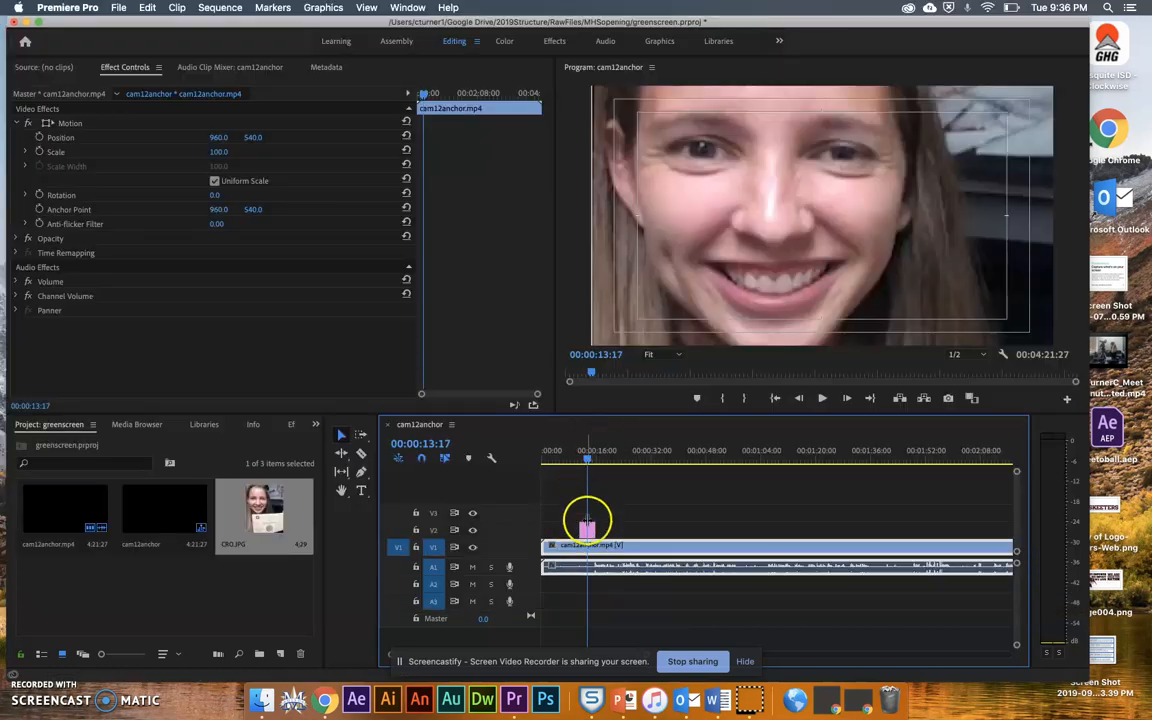
click(587, 530)
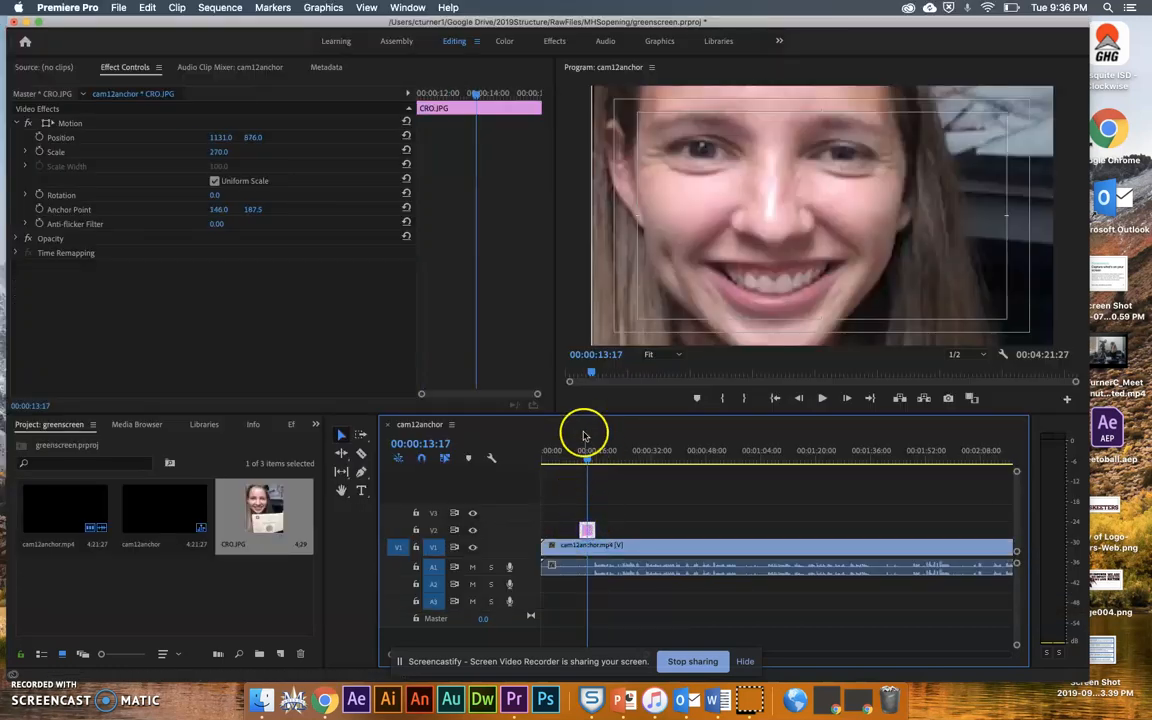
Animate the image's Position with a keyframe at the clip's start and a keyframe of 810, -267 near its end.
drag(476, 93, 422, 103)
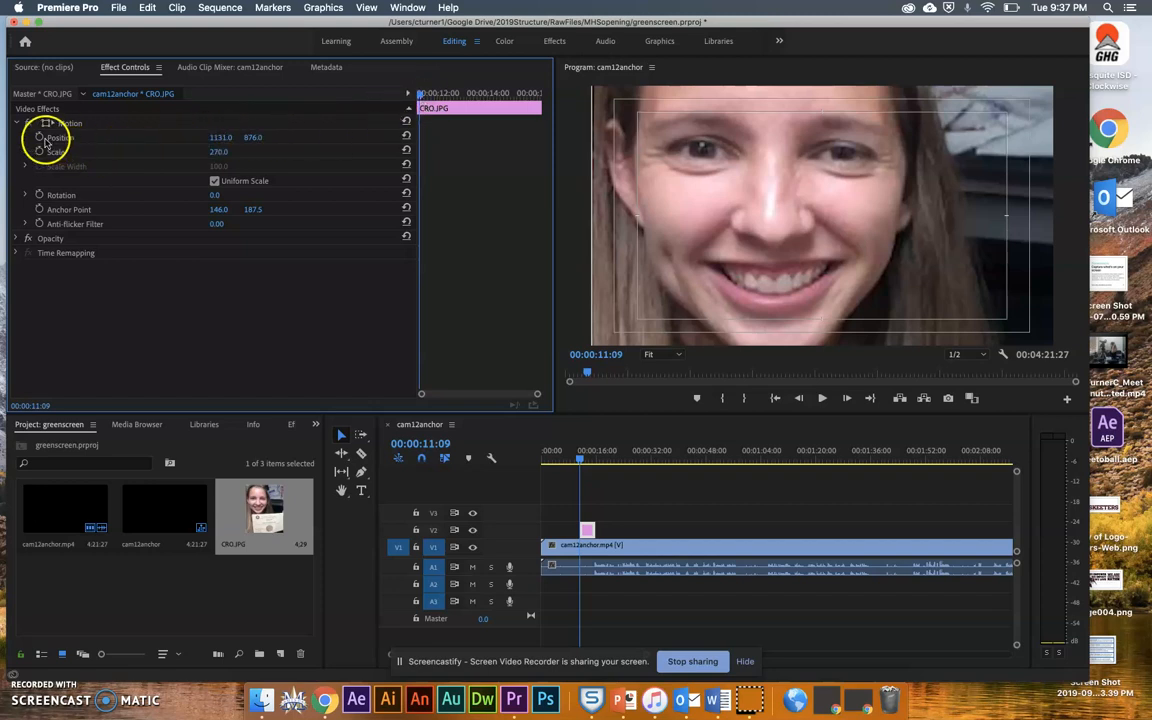
click(39, 138)
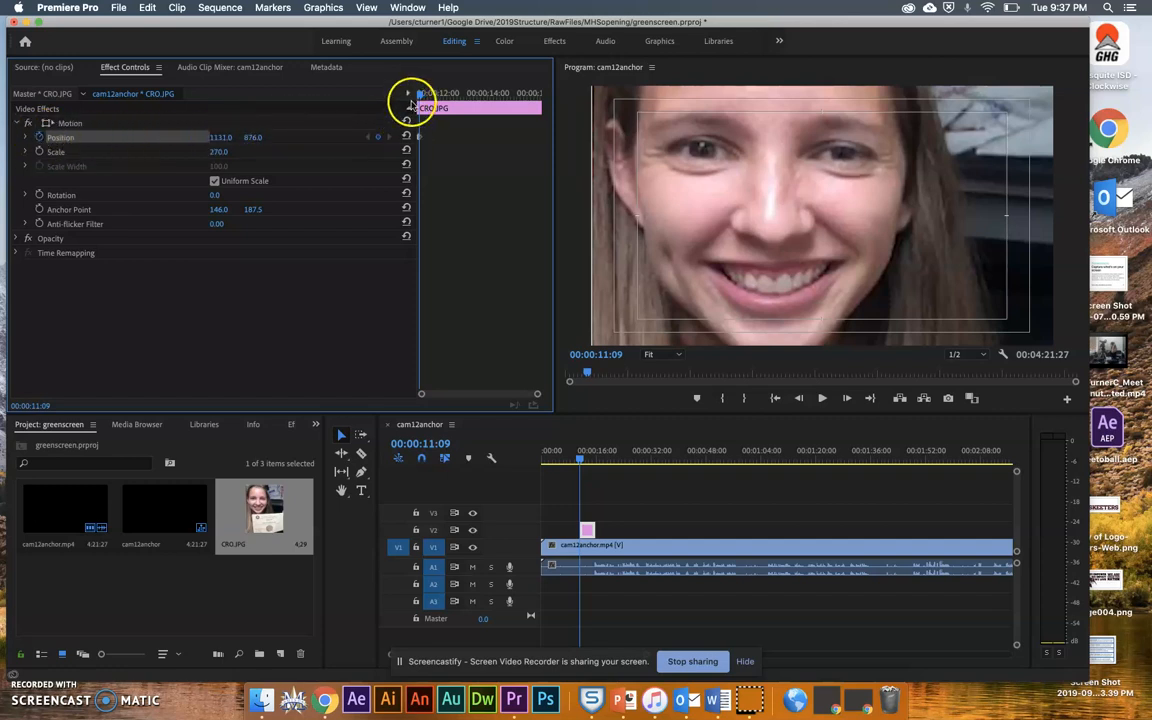
drag(420, 95, 530, 116)
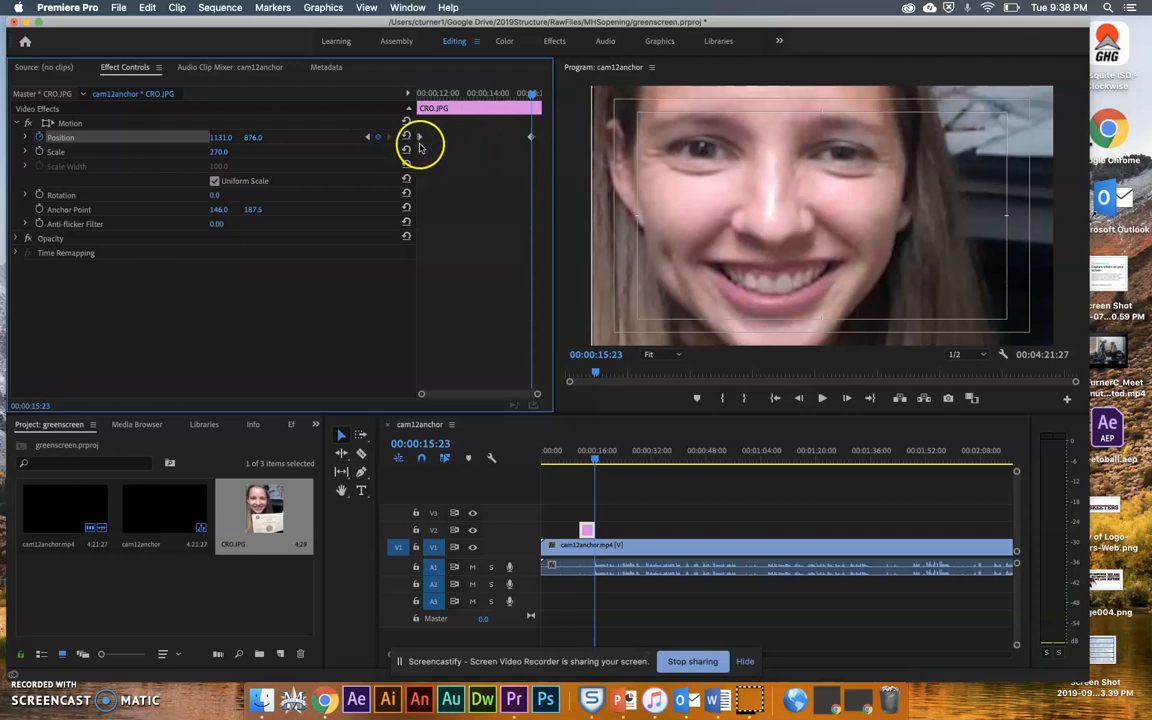
mouse_move(250, 141)
mouse_down()
mouse_move(170, 141)
mouse_move(287, 140)
mouse_move(221, 141)
mouse_move(267, 141)
mouse_move(257, 139)
mouse_up()
click(270, 141)
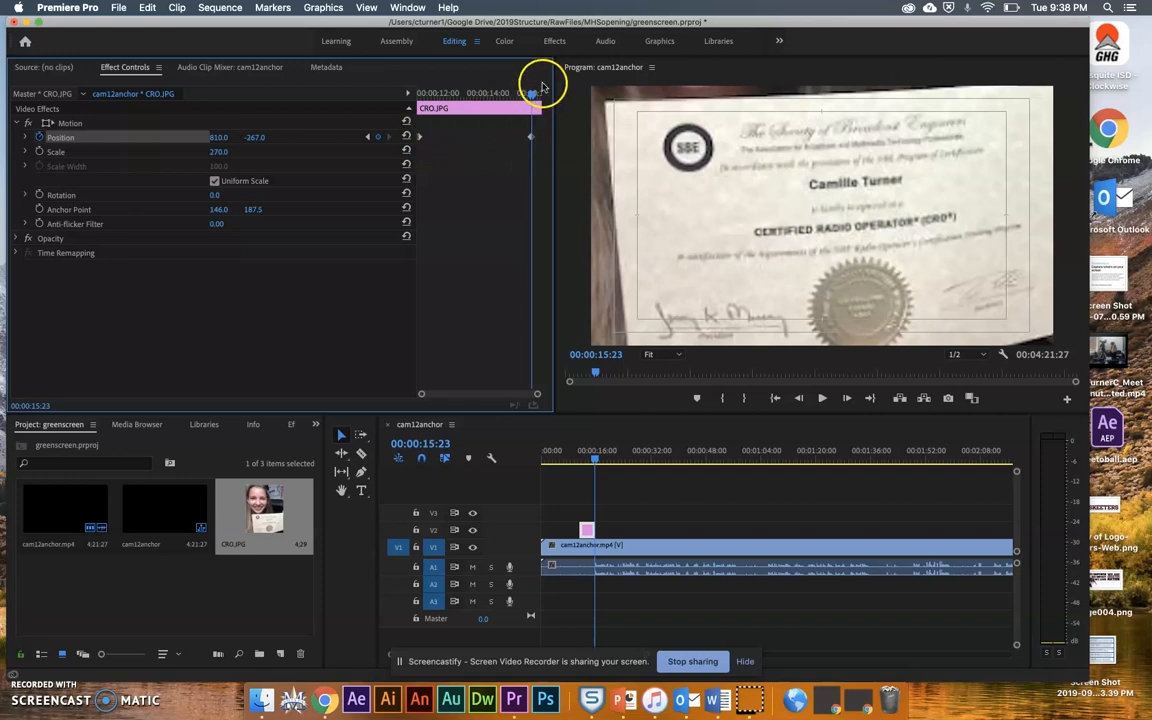
Preview the image animation and move the end Position keyframe to the clip's last frame.
drag(533, 93, 352, 112)
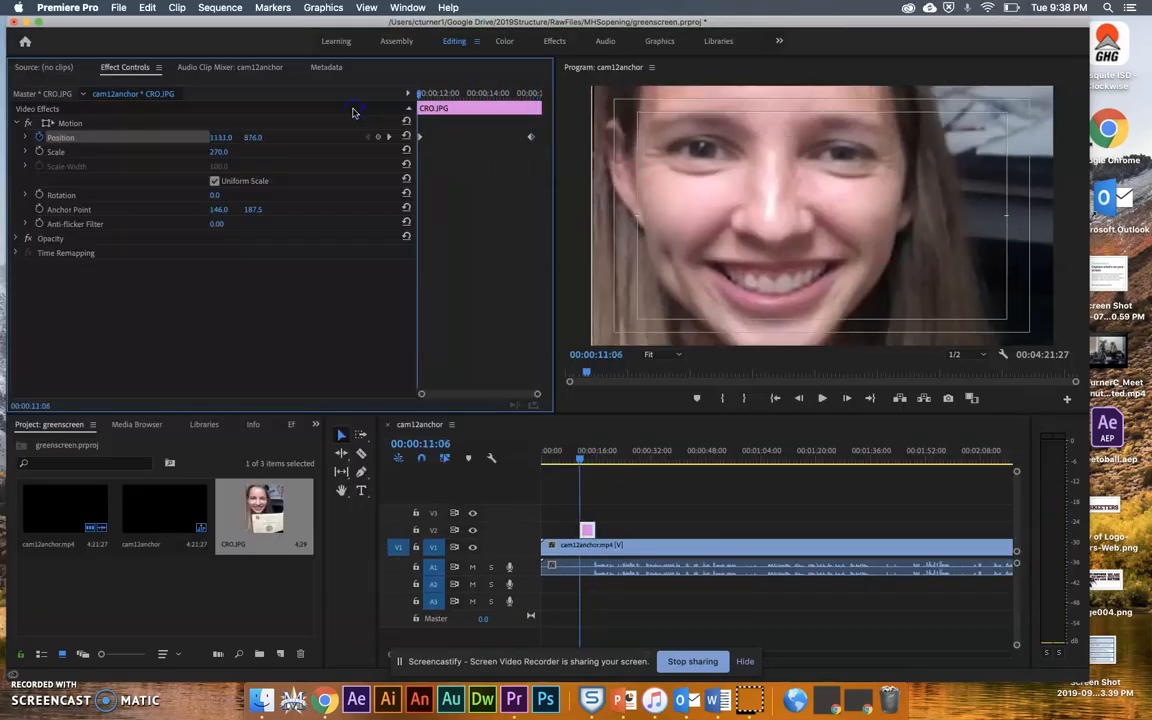
key(space)
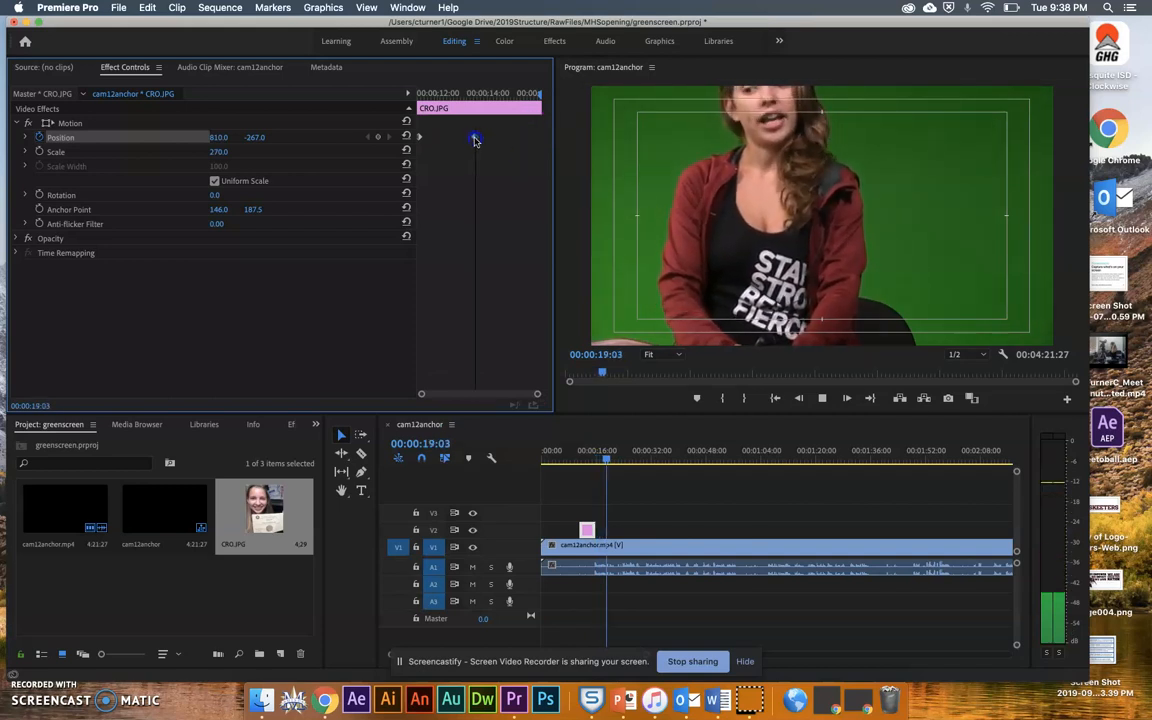
click(428, 93)
key(space)
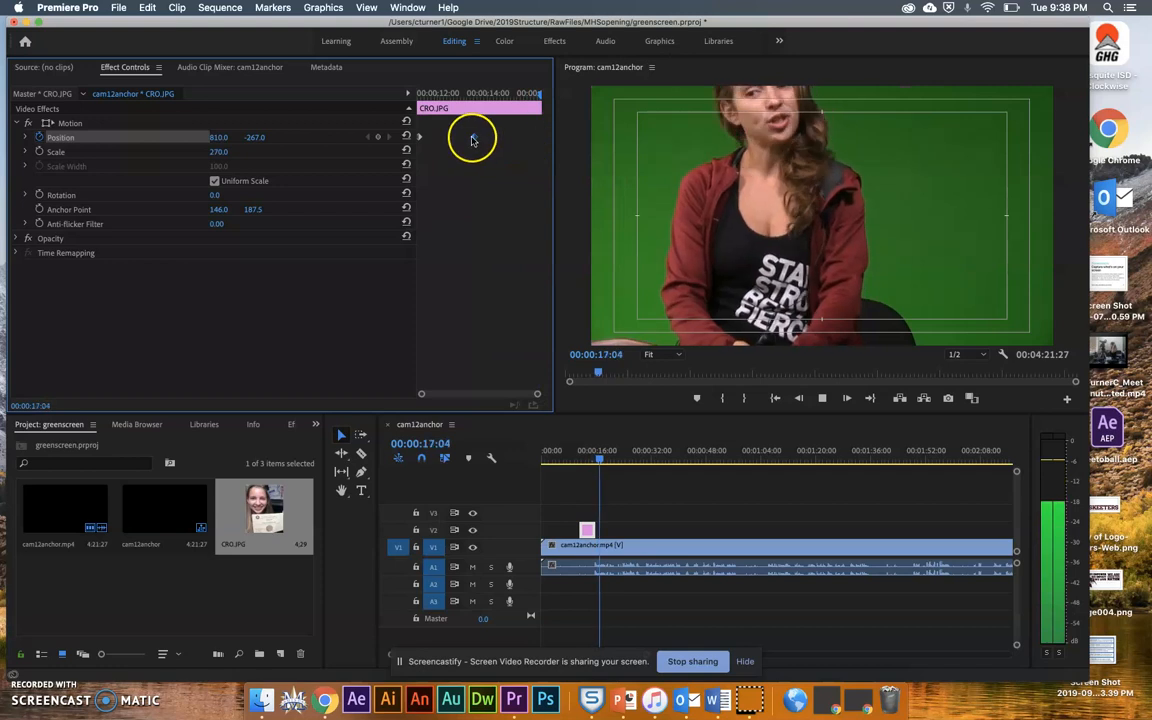
drag(474, 137, 530, 141)
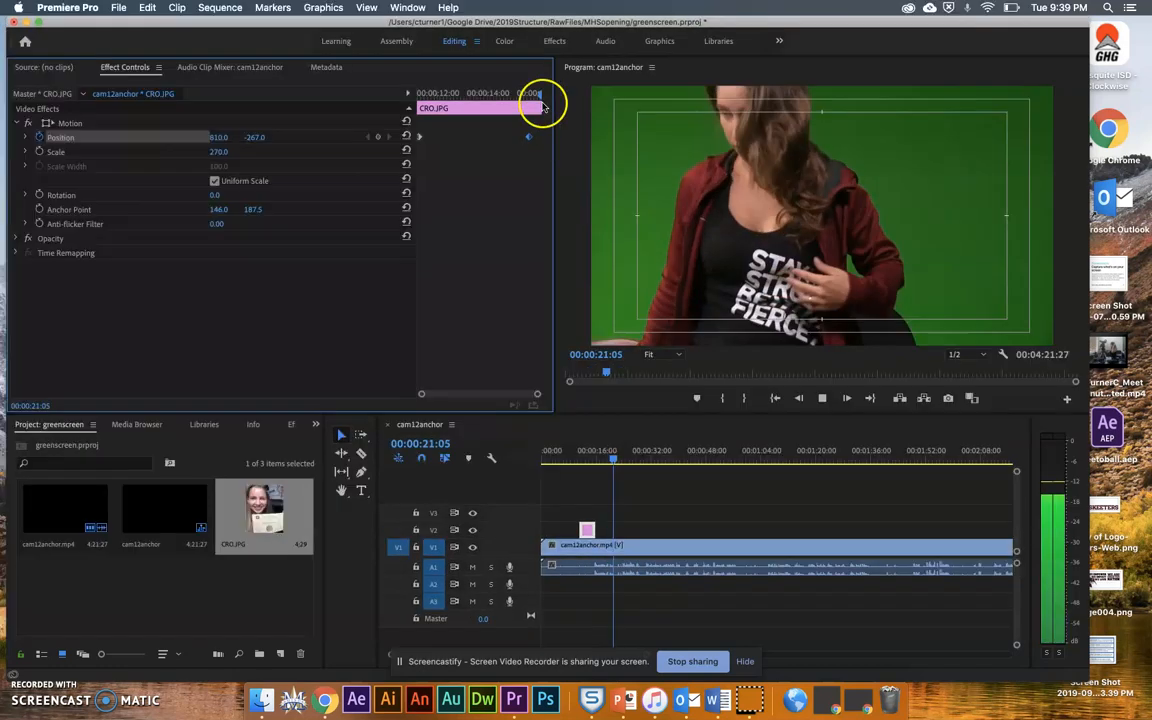
key(space)
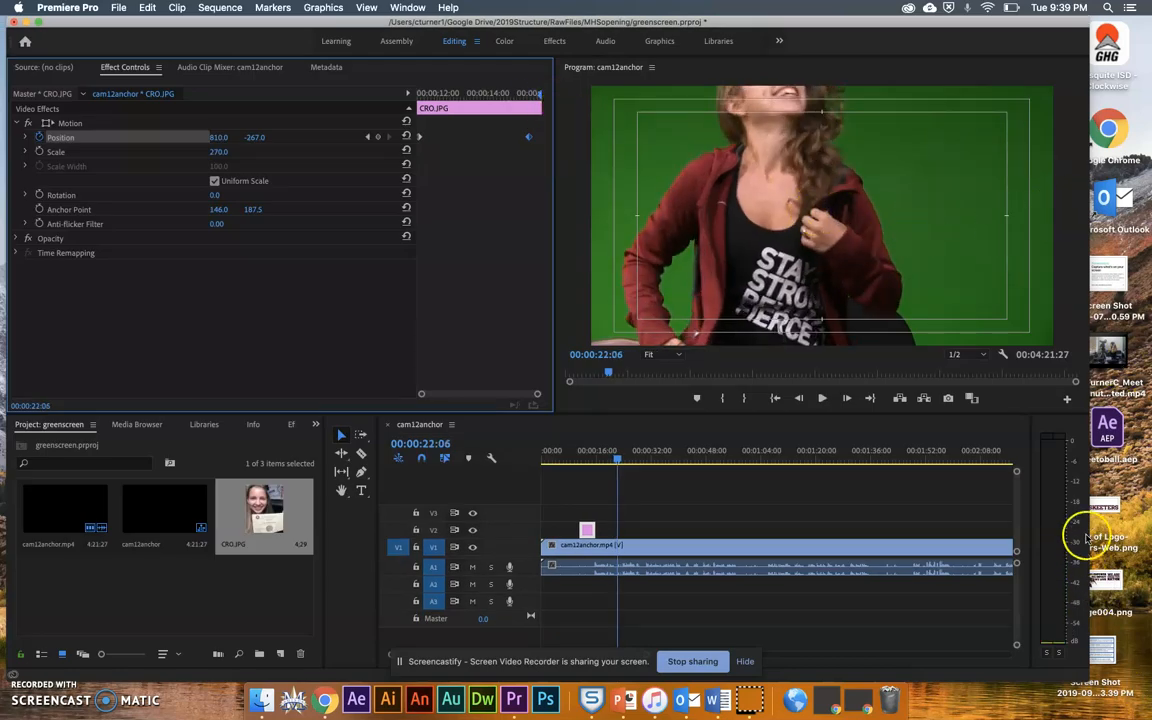
Import Copy of Logo-Skeeters-Web.png from the desktop and place it on the upper track at about 32 seconds.
drag(1118, 515, 231, 589)
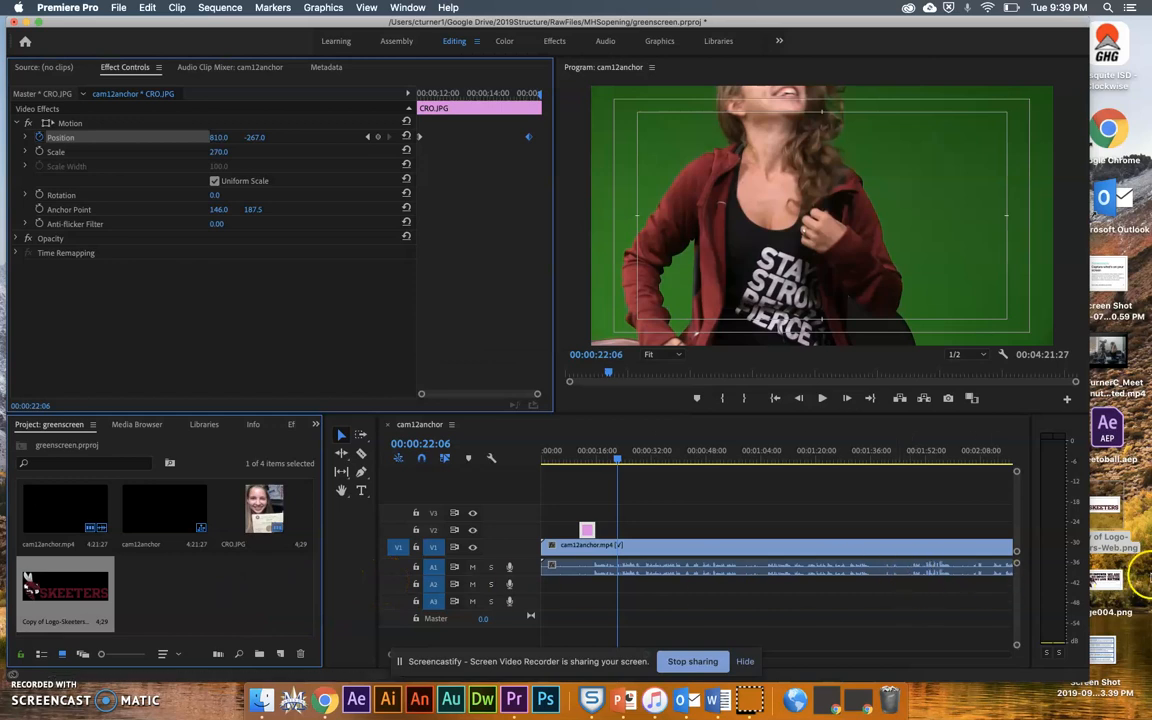
click(617, 466)
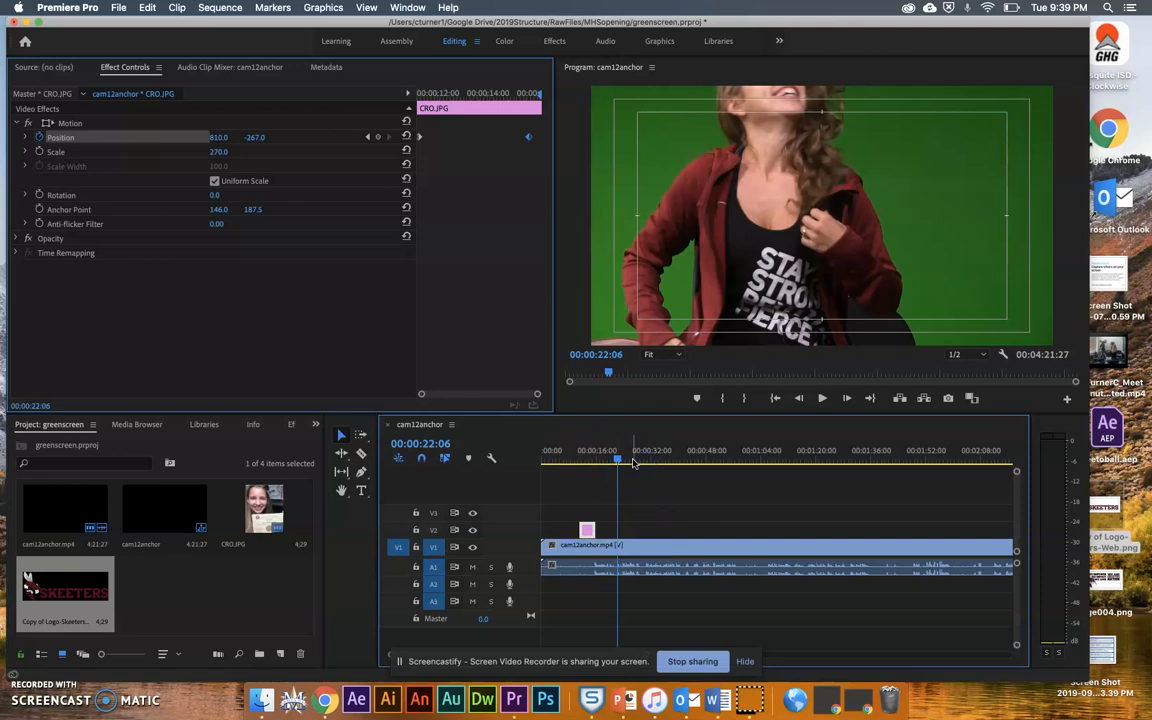
drag(617, 460, 651, 462)
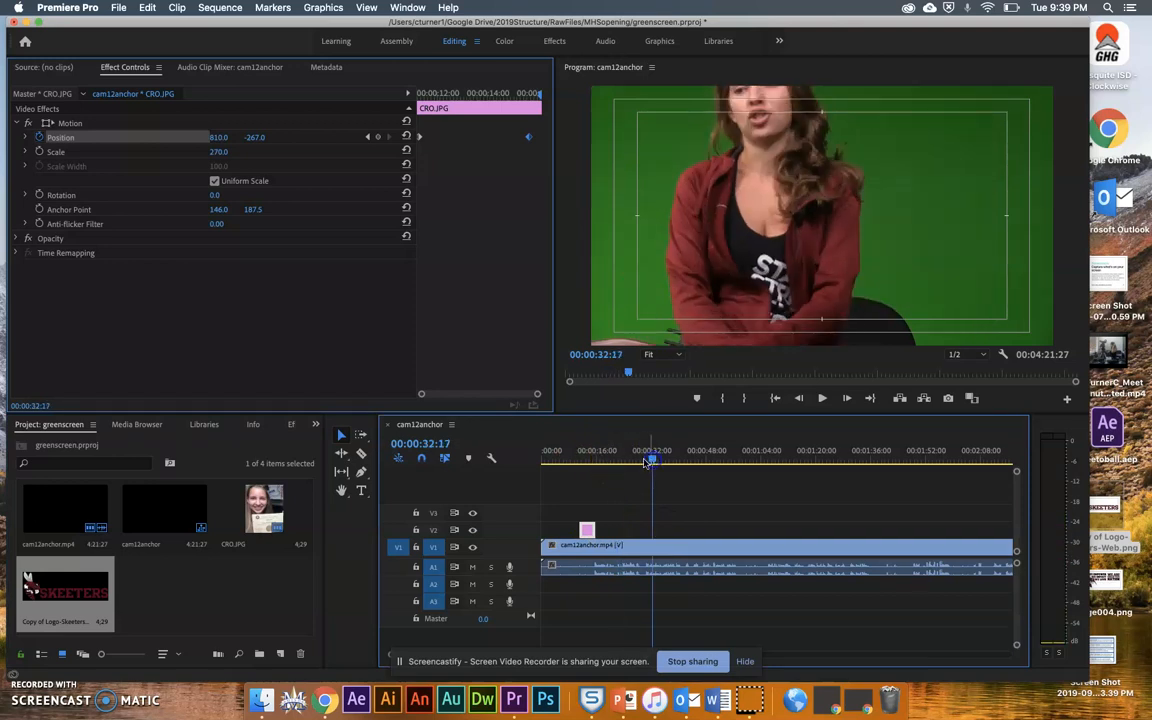
click(166, 580)
drag(472, 585, 656, 530)
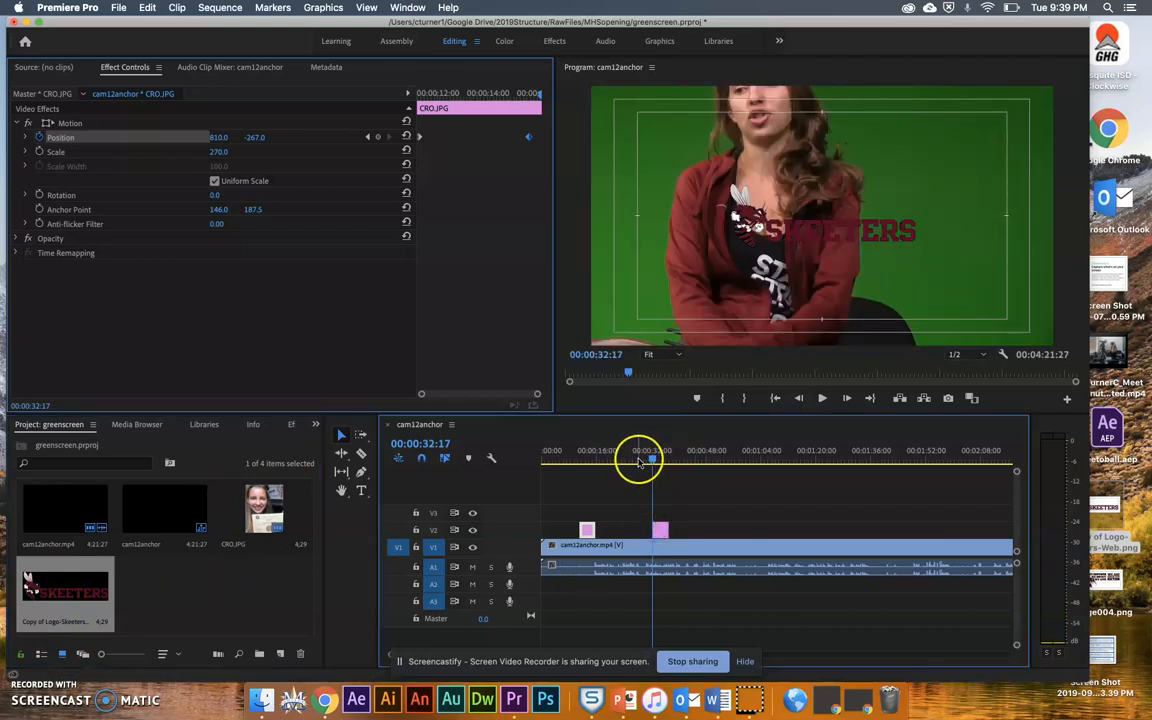
drag(652, 462, 658, 460)
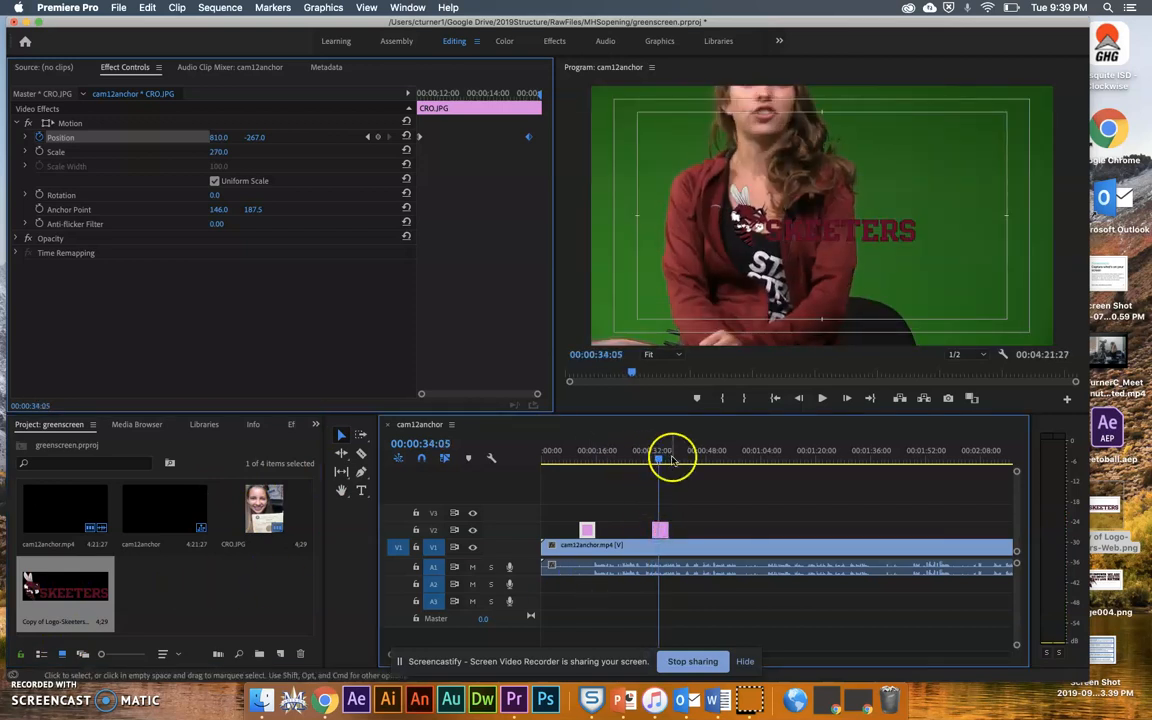
Set the logo clip's Position to 997, 811.
click(218, 138)
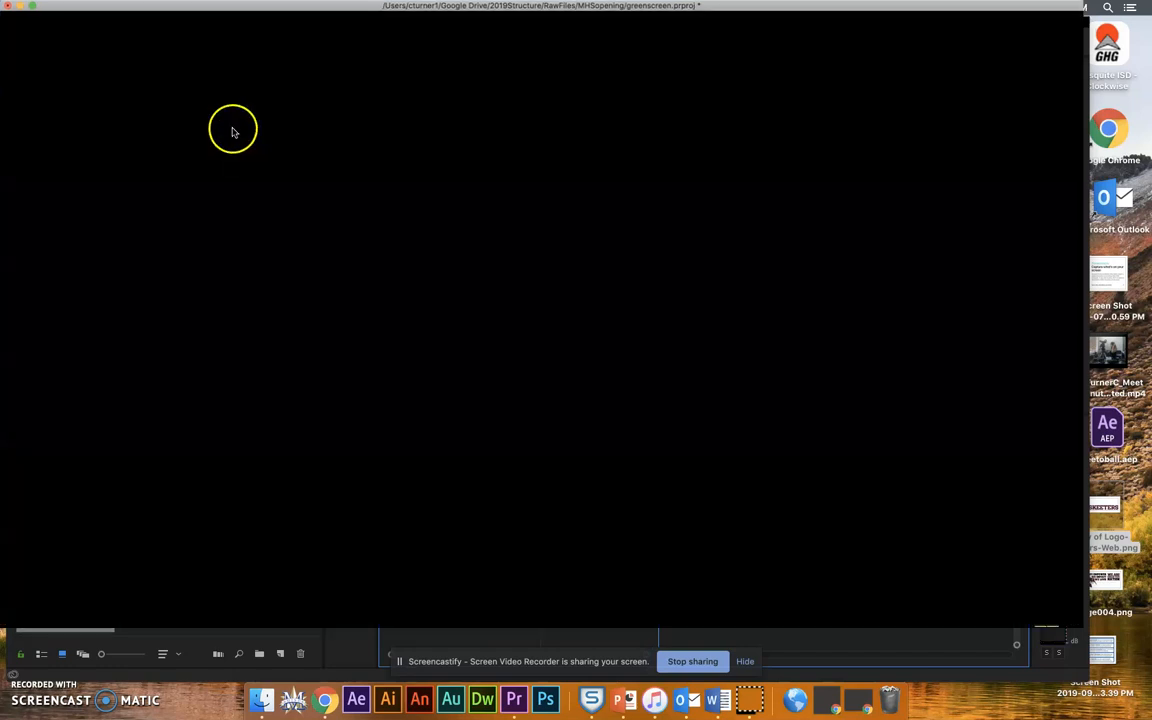
drag(222, 141, 212, 141)
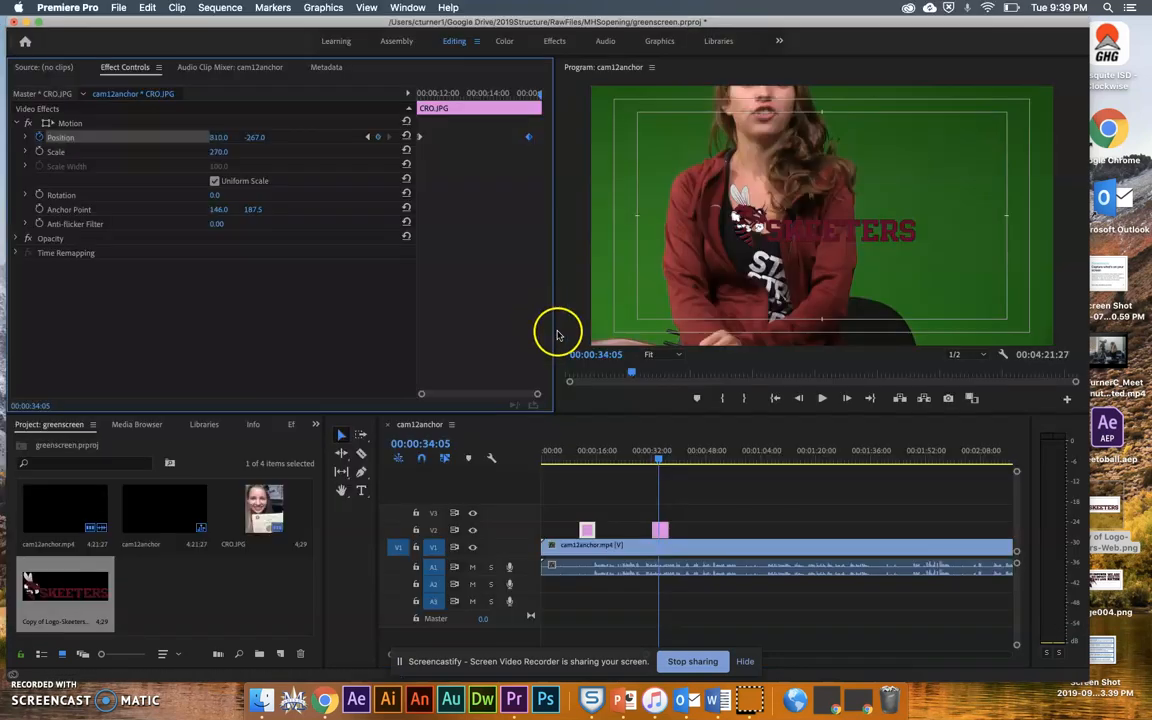
click(660, 531)
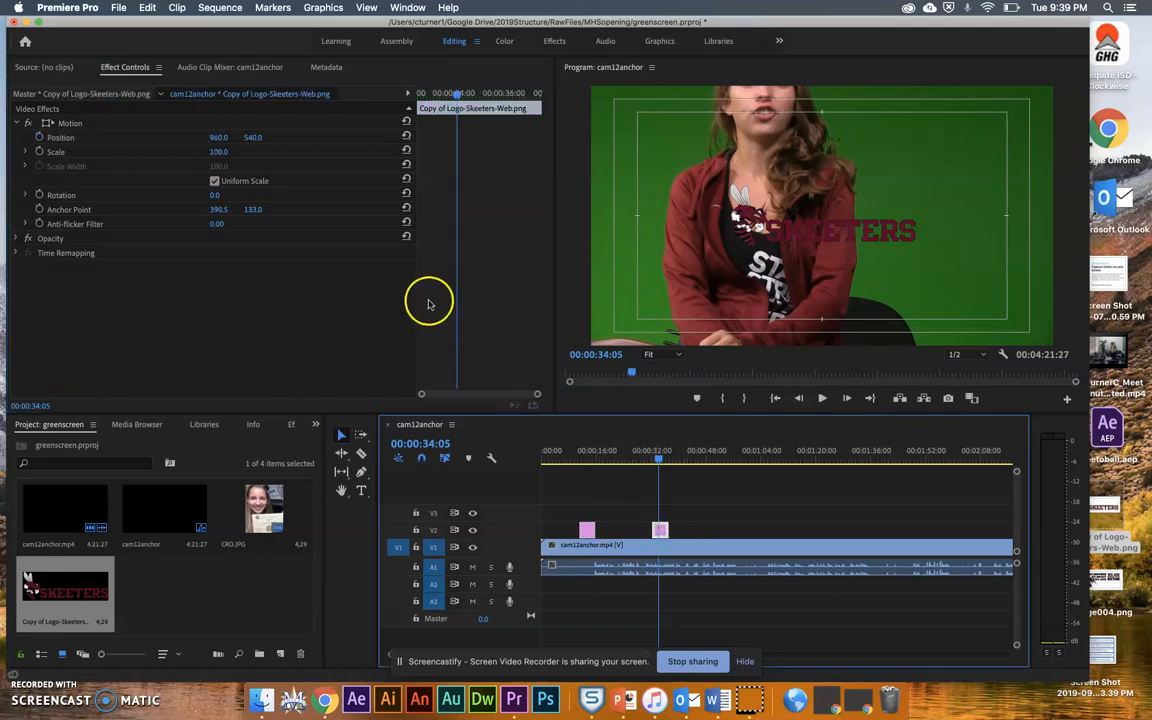
click(218, 139)
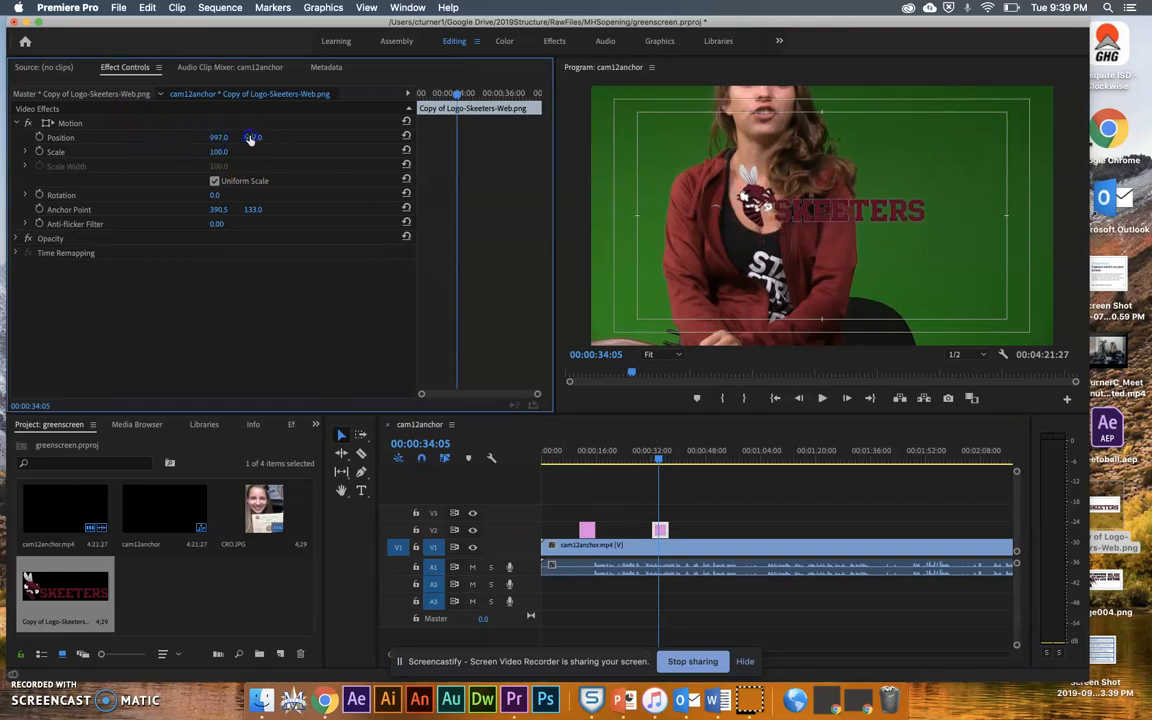
click(200, 136)
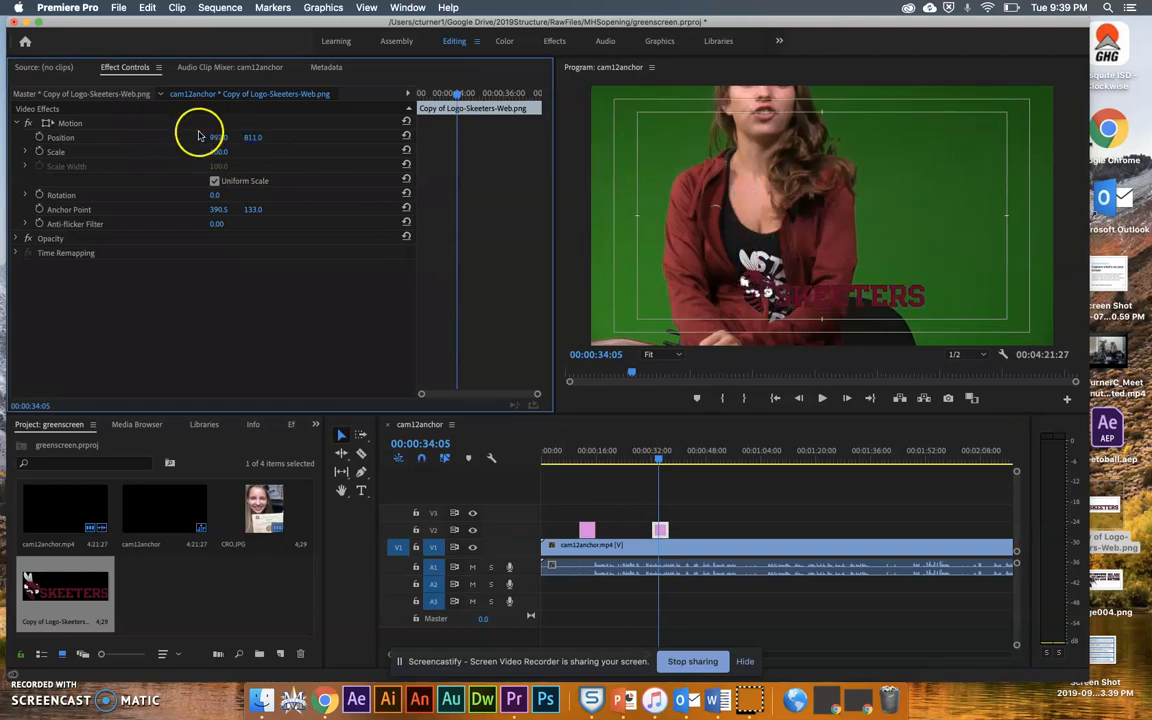